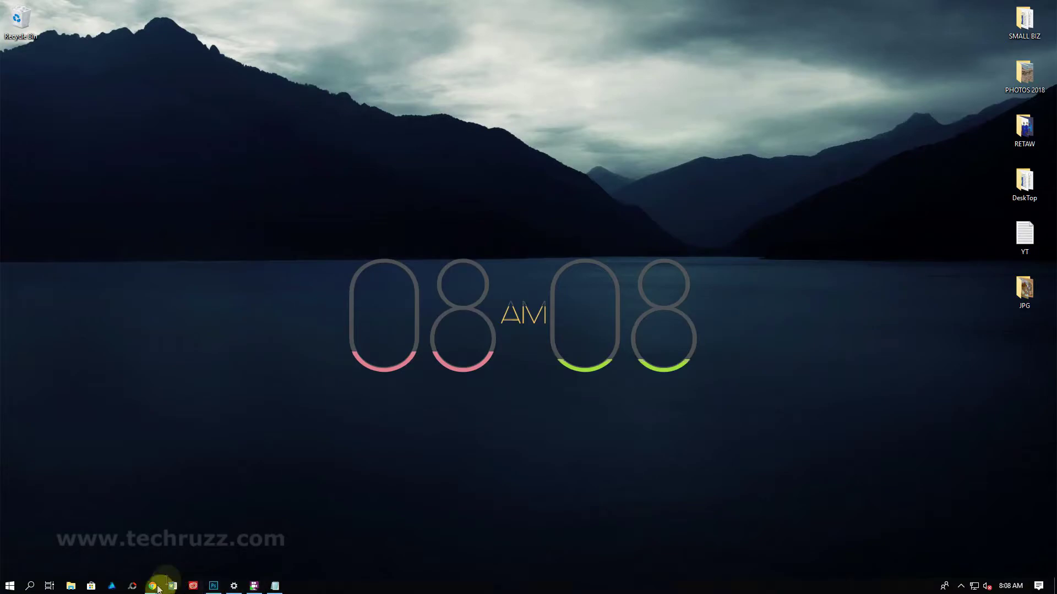
- Search Google for OBS in Chrome and open the Open Broadcaster Software website
mouse_move(152, 585)
left_click(201, 558)
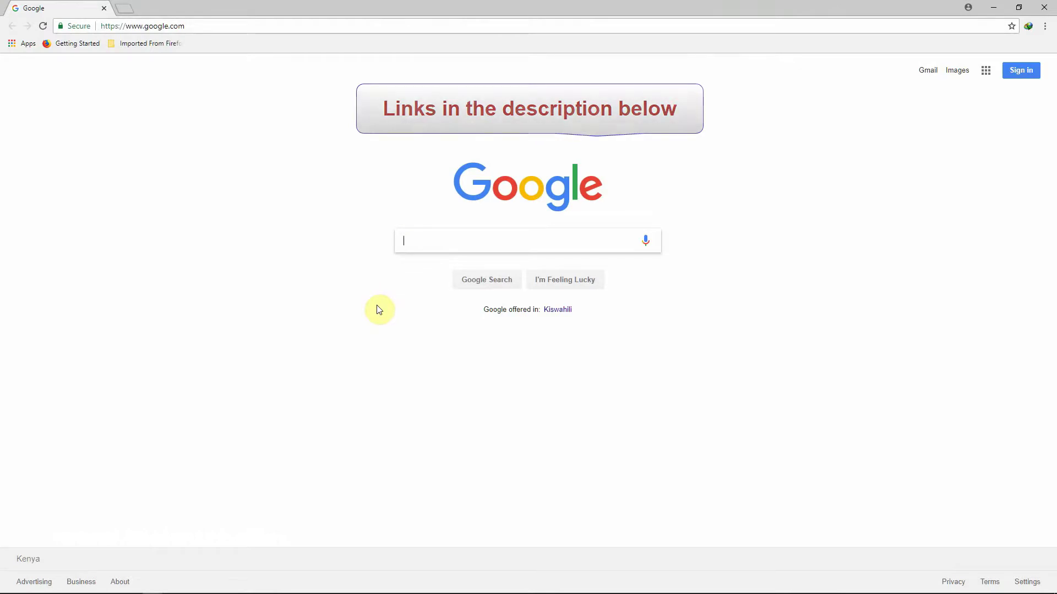
type("OBS")
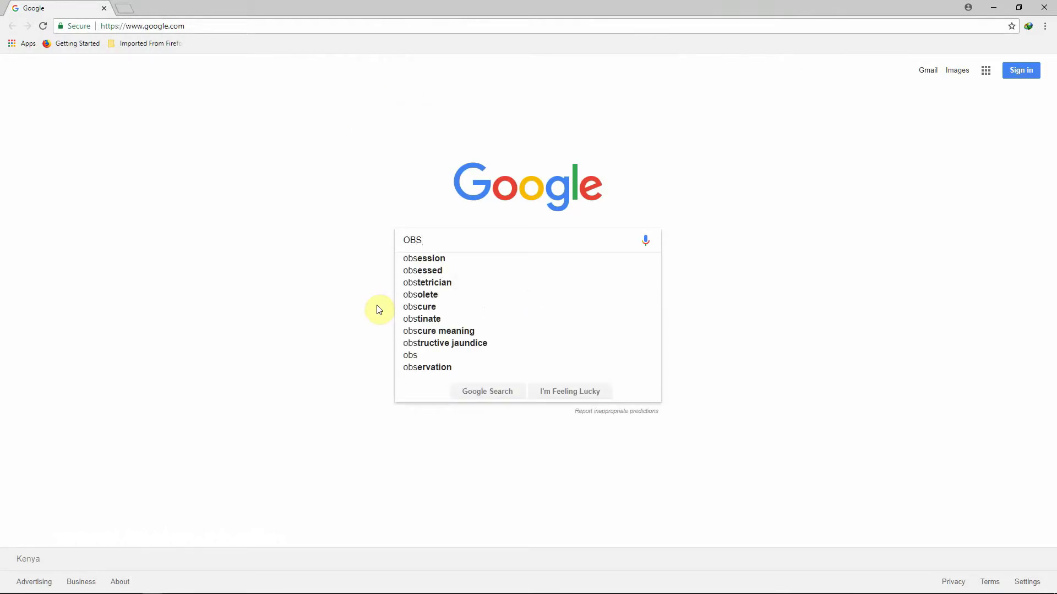
key("Return")
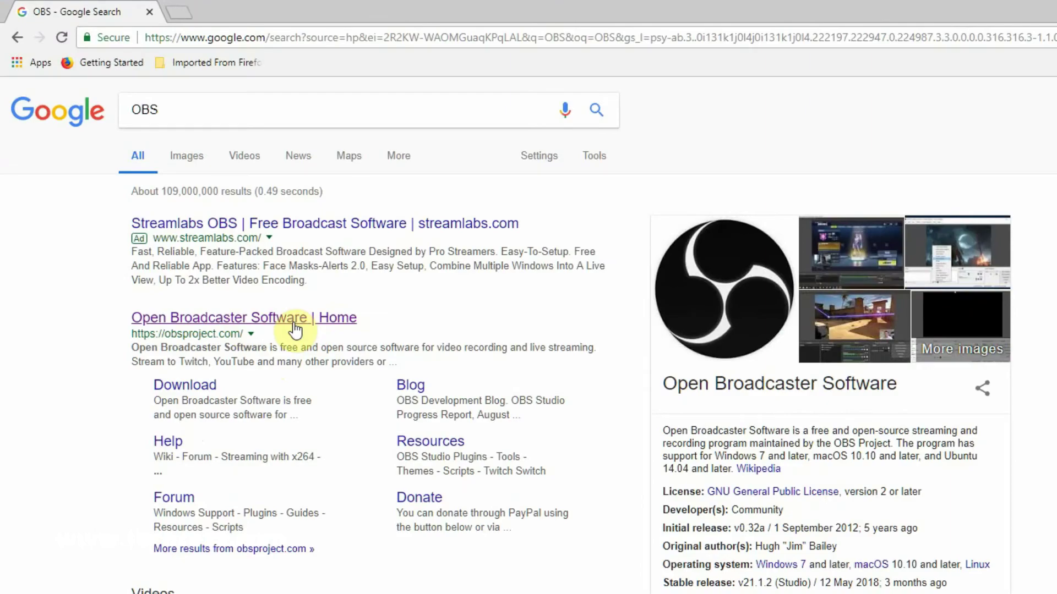
left_click(295, 330)
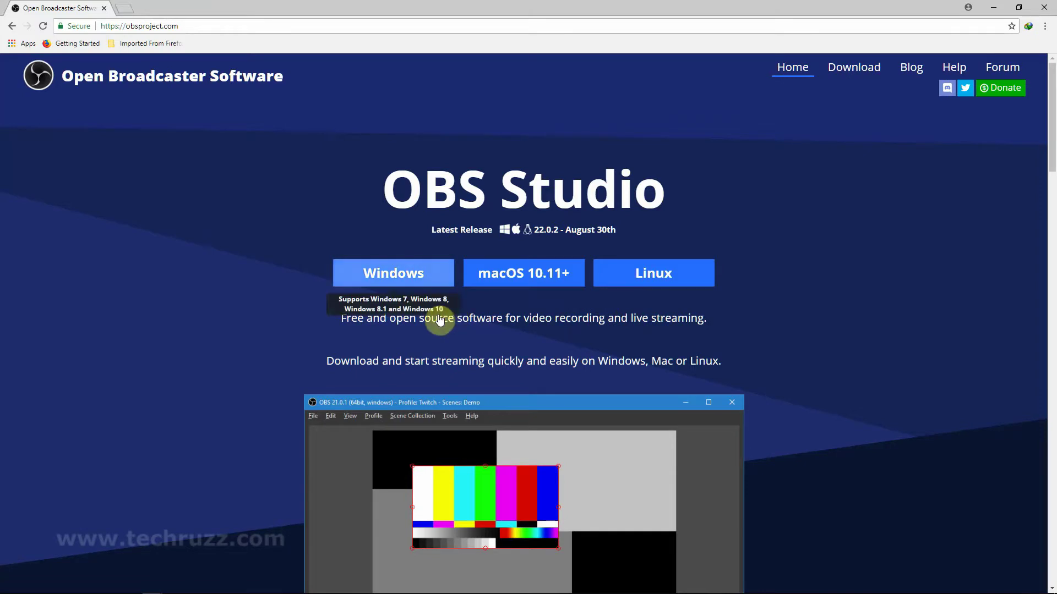
- Download the Windows full installer of OBS Studio 22.0.2 to the suggested Programs download folder
left_click(419, 288)
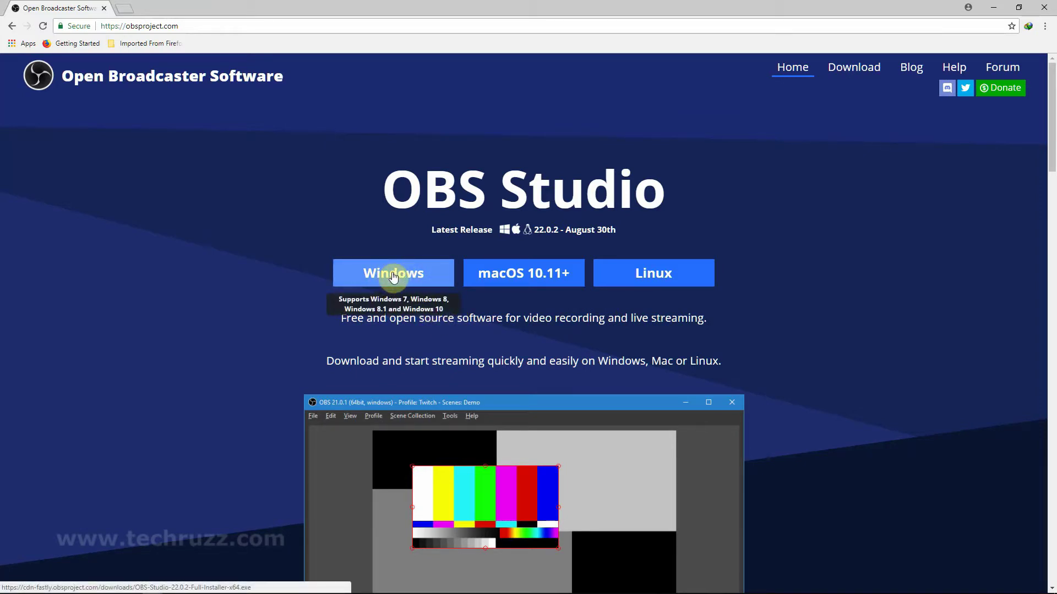
left_click(393, 276)
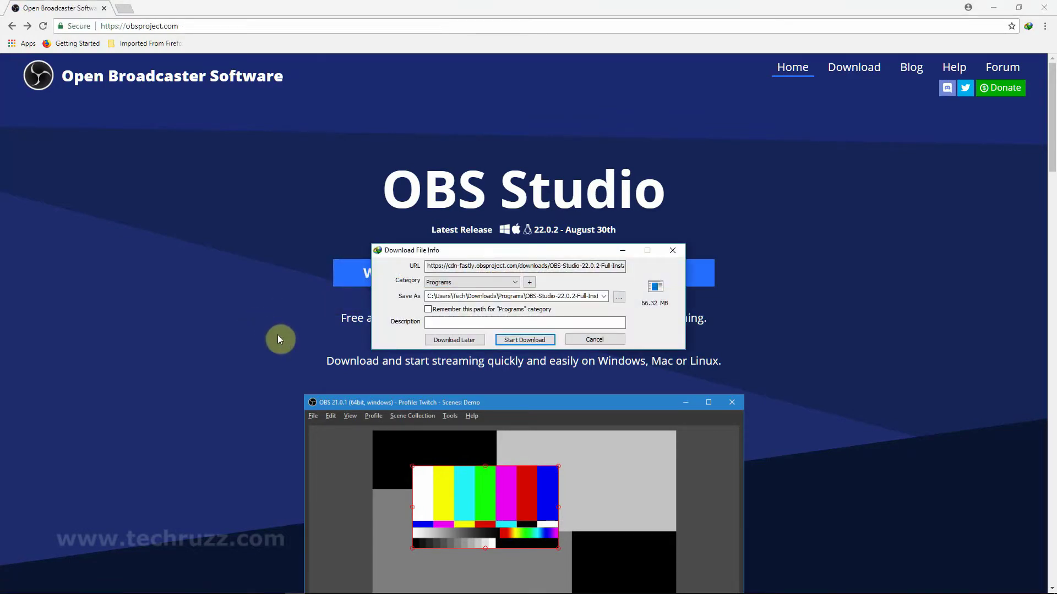
left_click(525, 340)
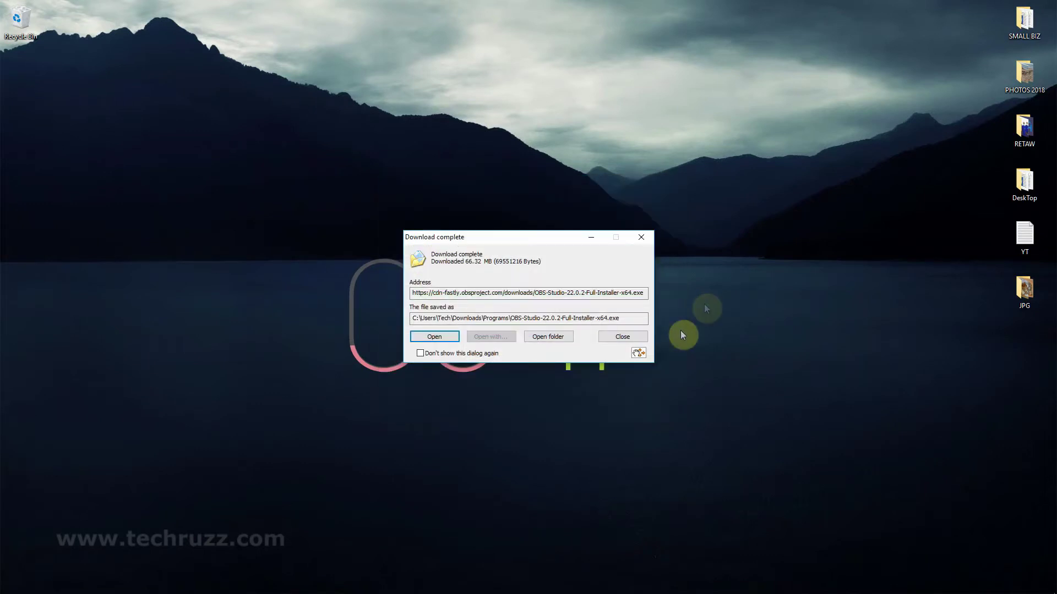
- Open the download's folder, move the OBS-Studio-22.0.2-Full-Installer-x64 file to the desktop, and close the folder
left_click(547, 337)
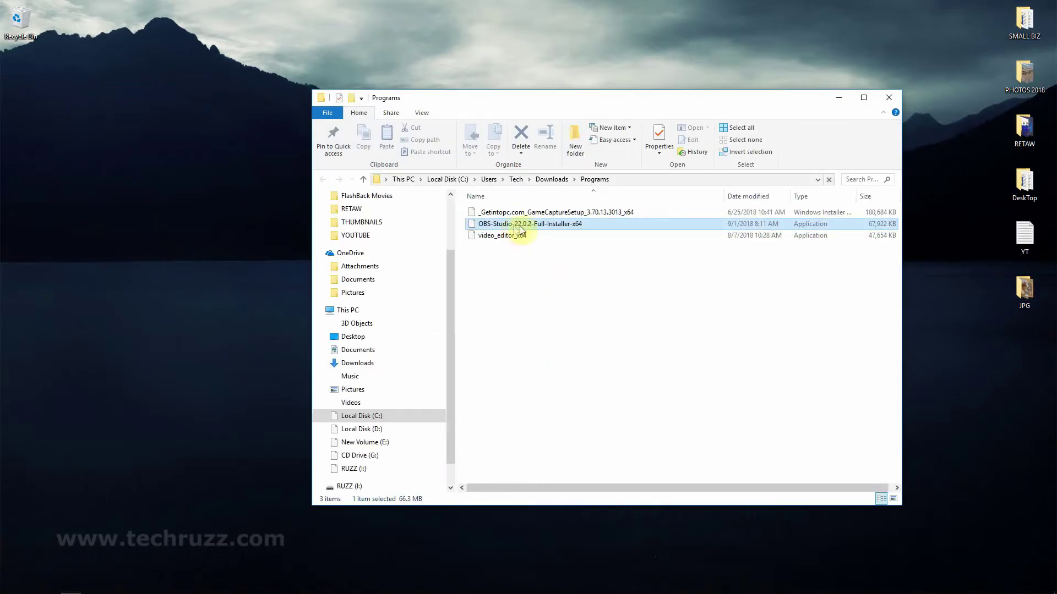
left_click(523, 226)
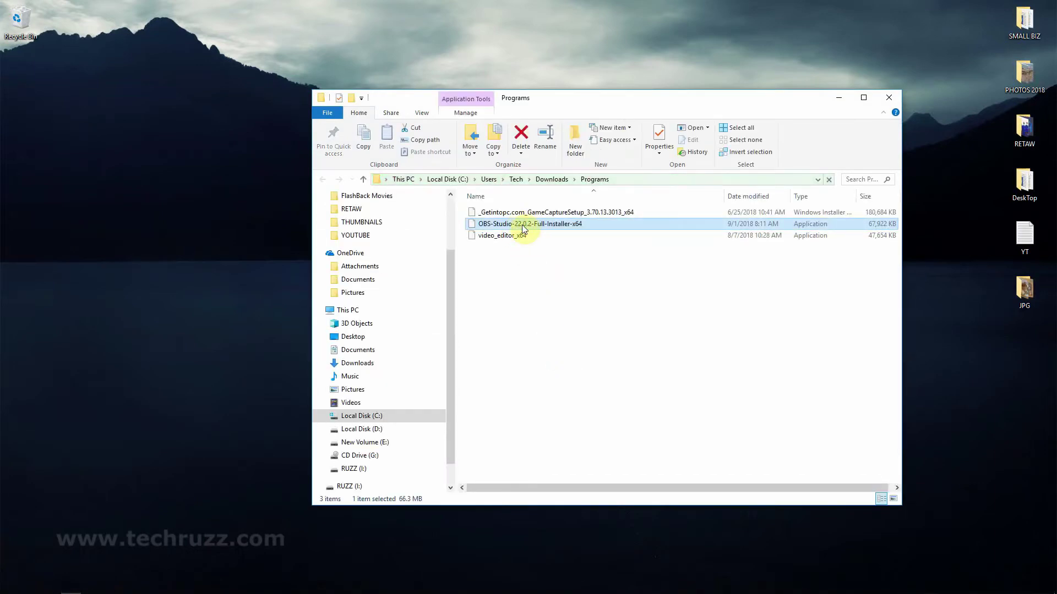
left_click_drag(527, 227, 117, 191)
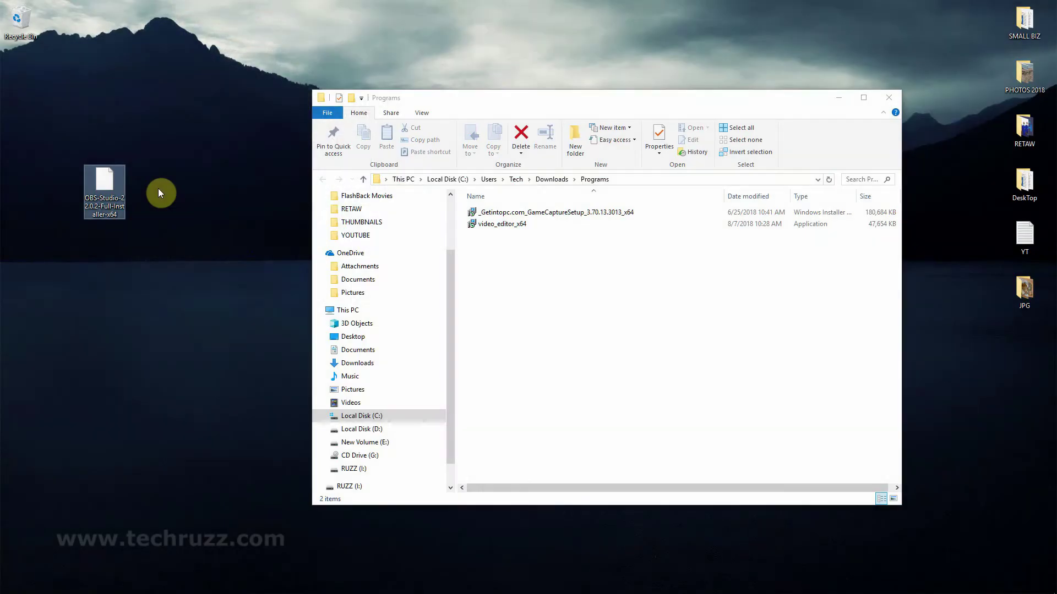
left_click(207, 179)
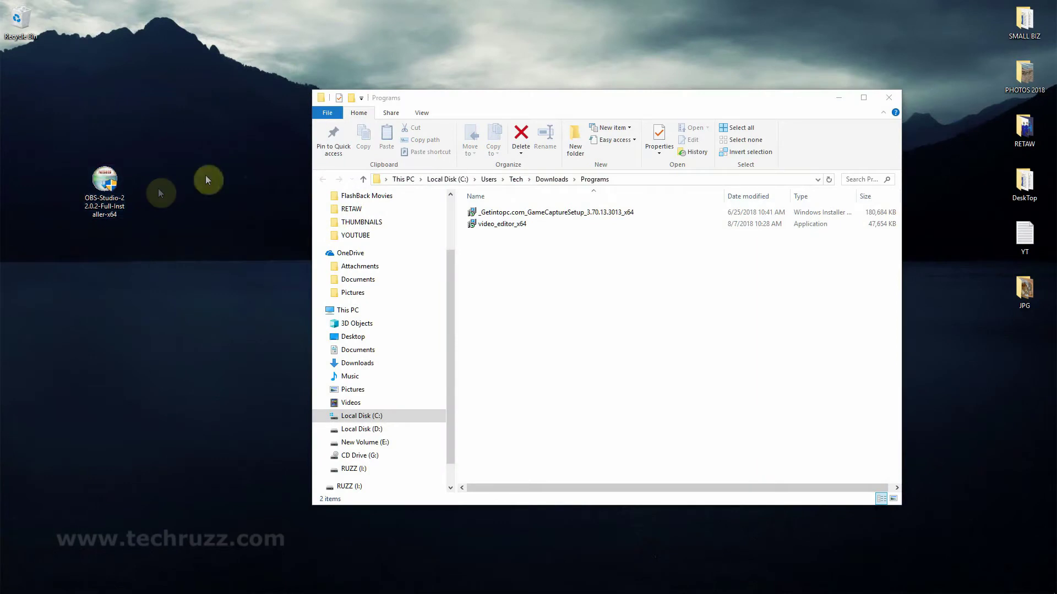
left_click(883, 101)
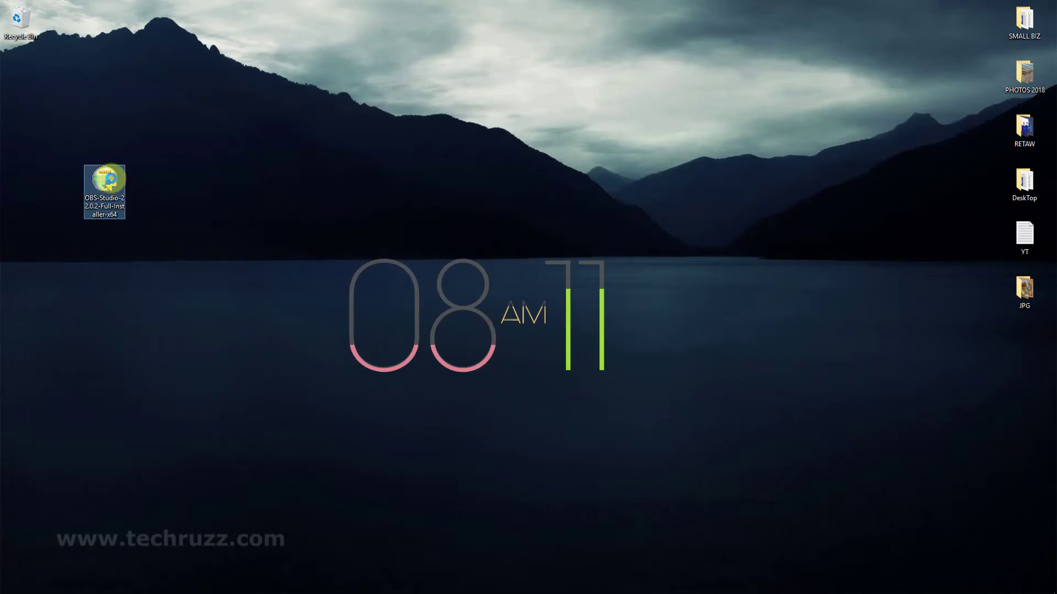
- Install OBS Studio 22.0.2 from the desktop installer with the default folder and components, finishing setup without launching the program
right_click(112, 180)
left_click(247, 187)
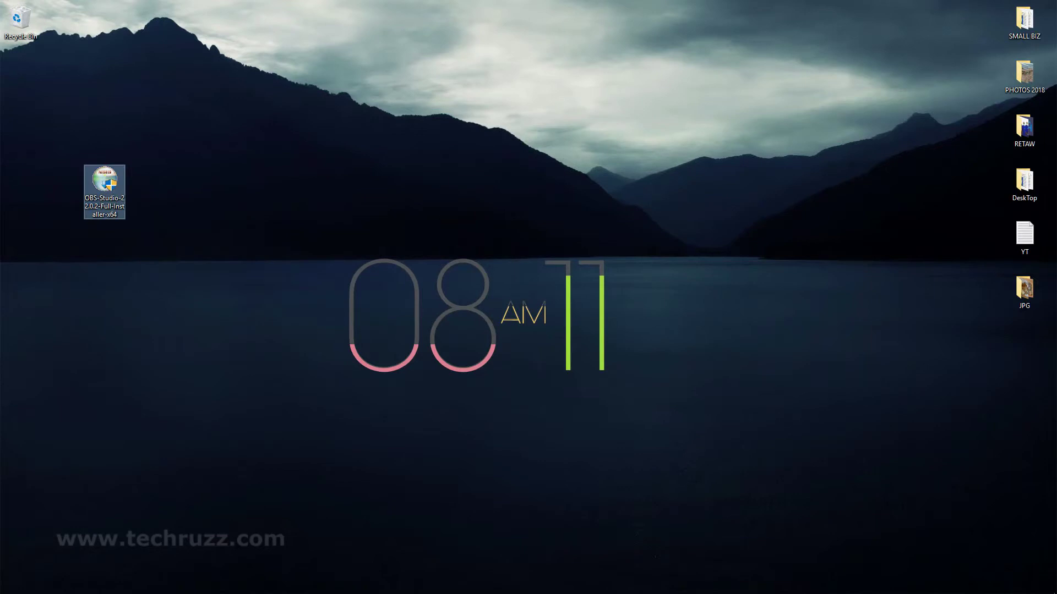
left_click(460, 266)
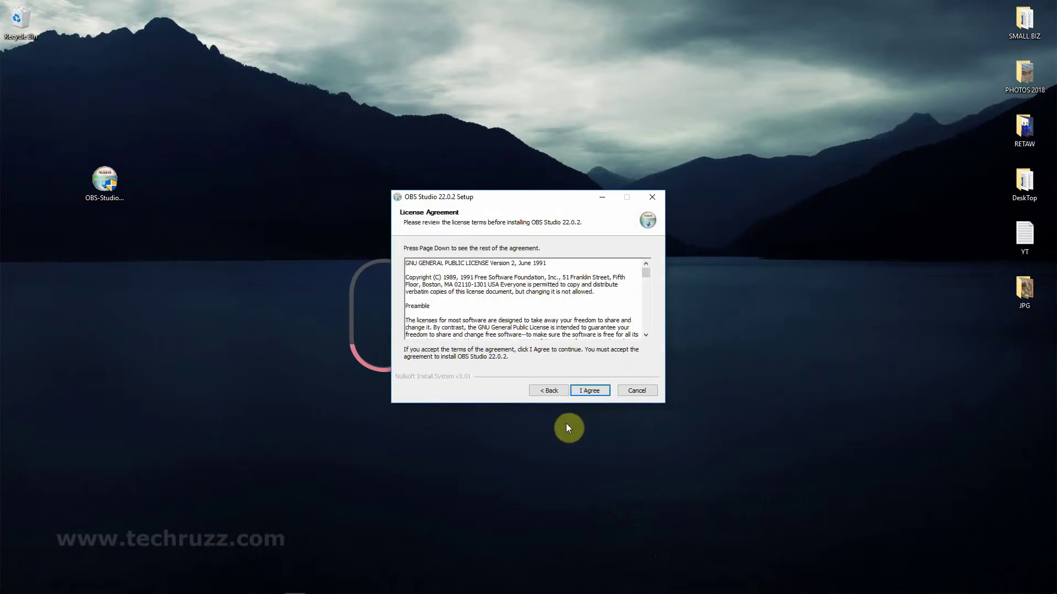
left_click(587, 391)
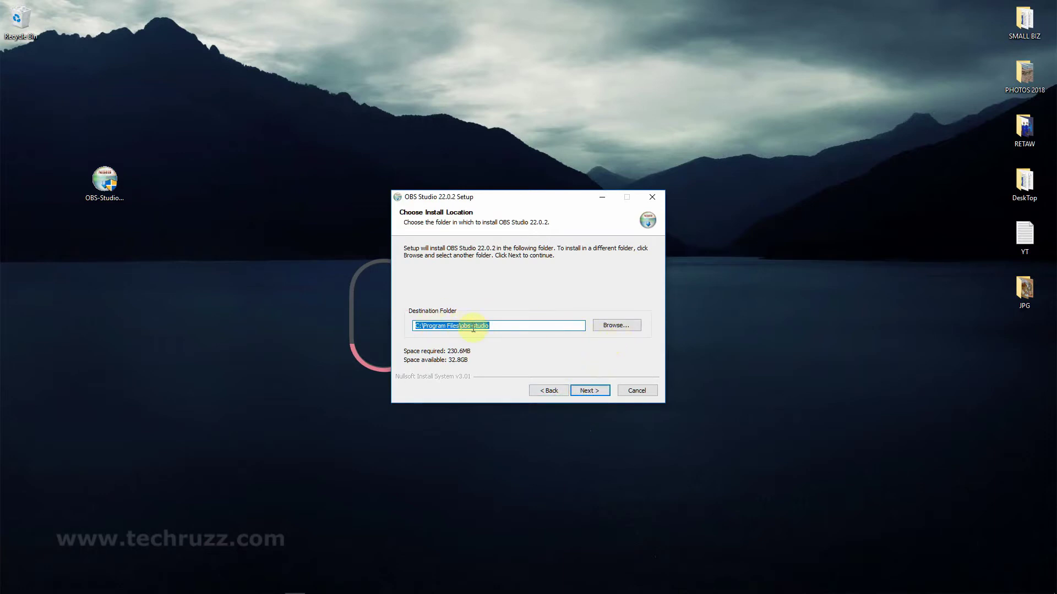
left_click(588, 392)
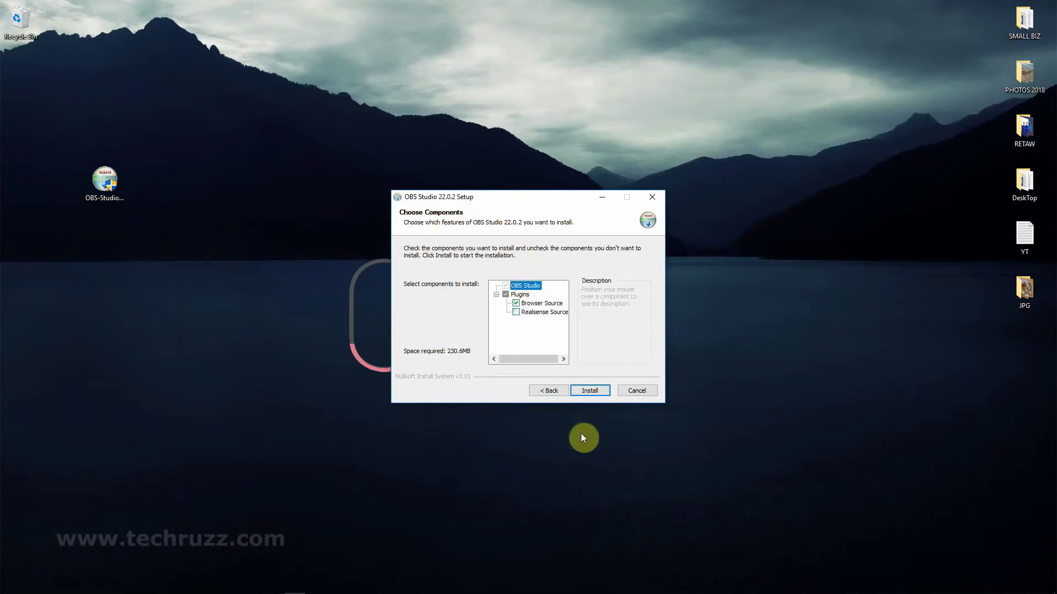
left_click(593, 392)
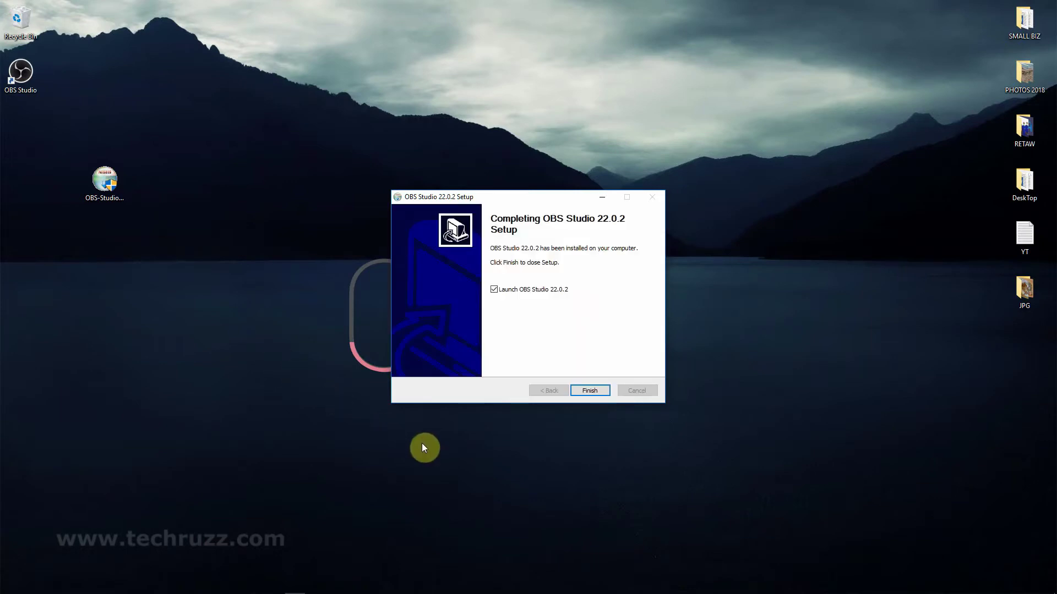
left_click(494, 290)
left_click(592, 391)
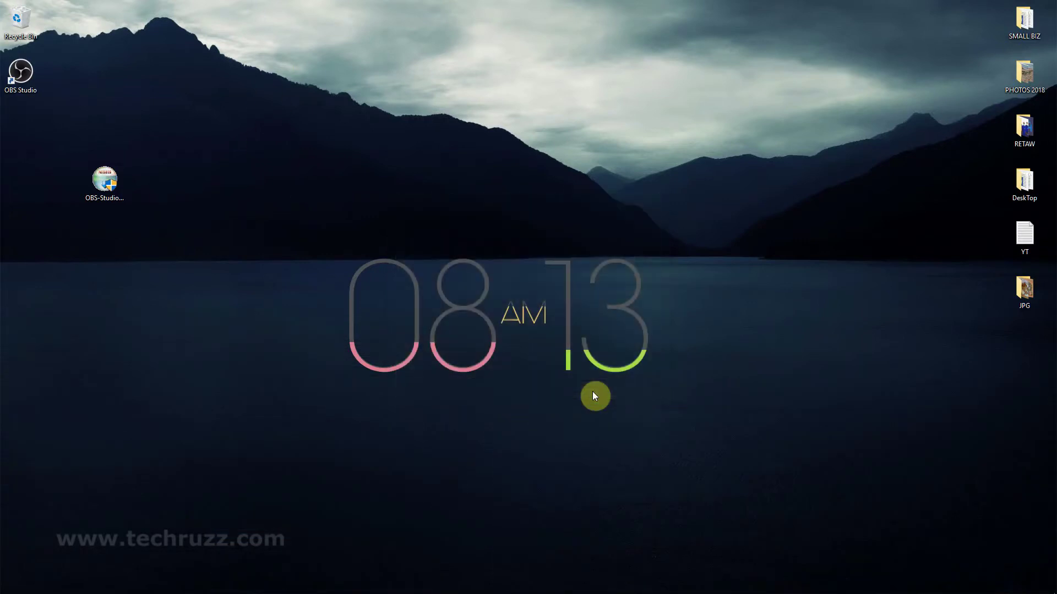
- Switch to OBS Studio by launching it from its desktop shortcut, and accept the license agreement
double_click(28, 71)
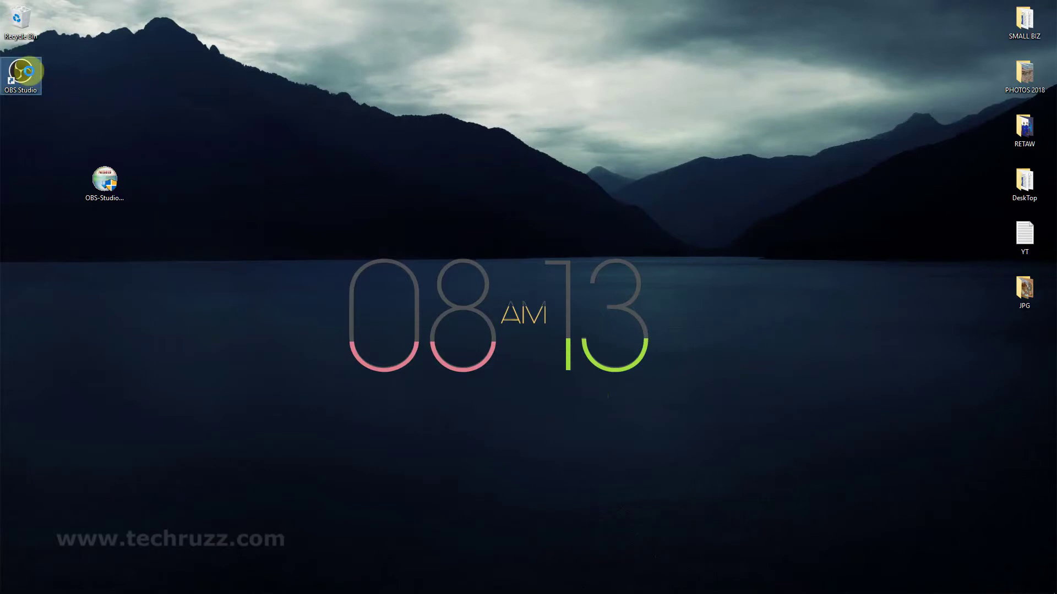
right_click(29, 71)
left_click(108, 80)
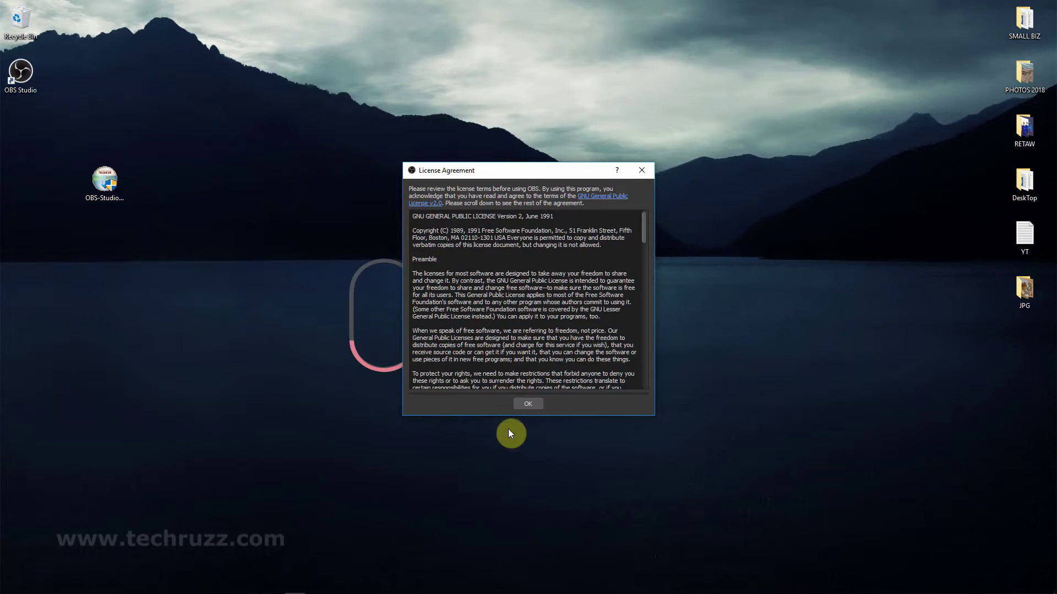
left_click(530, 406)
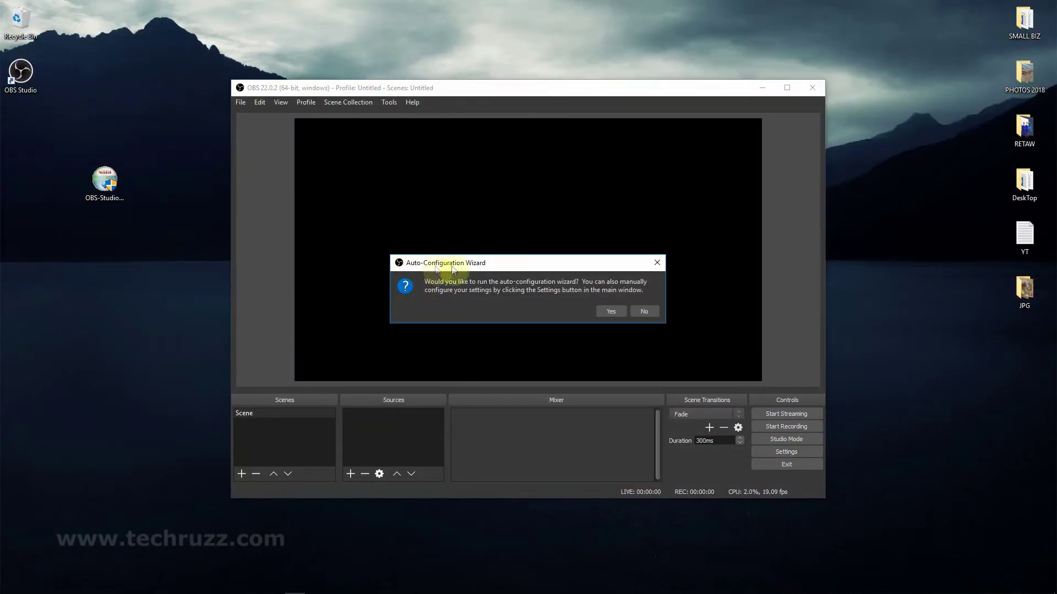
left_click(606, 312)
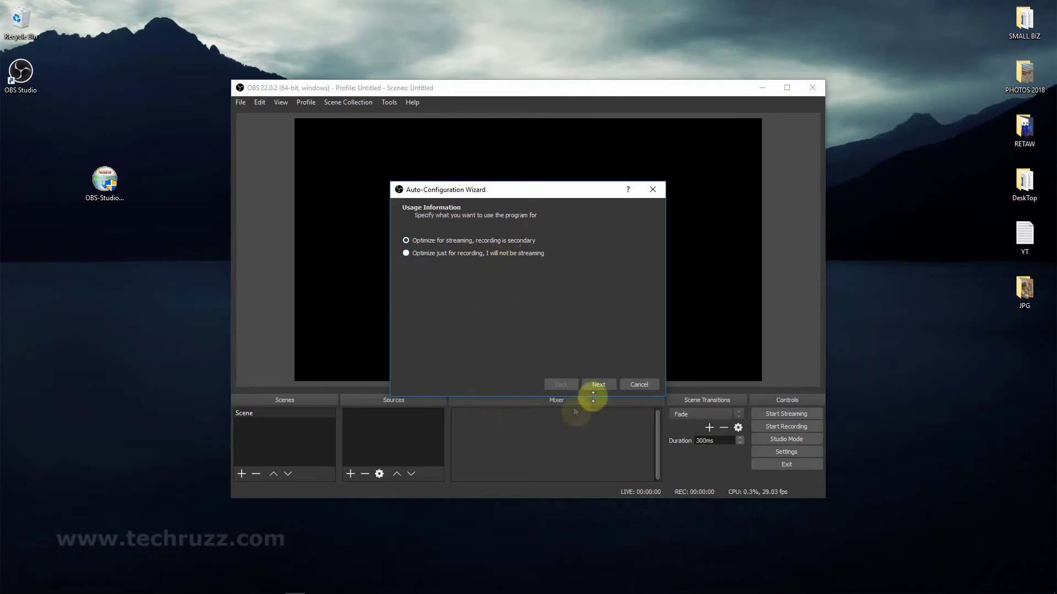
left_click(598, 386)
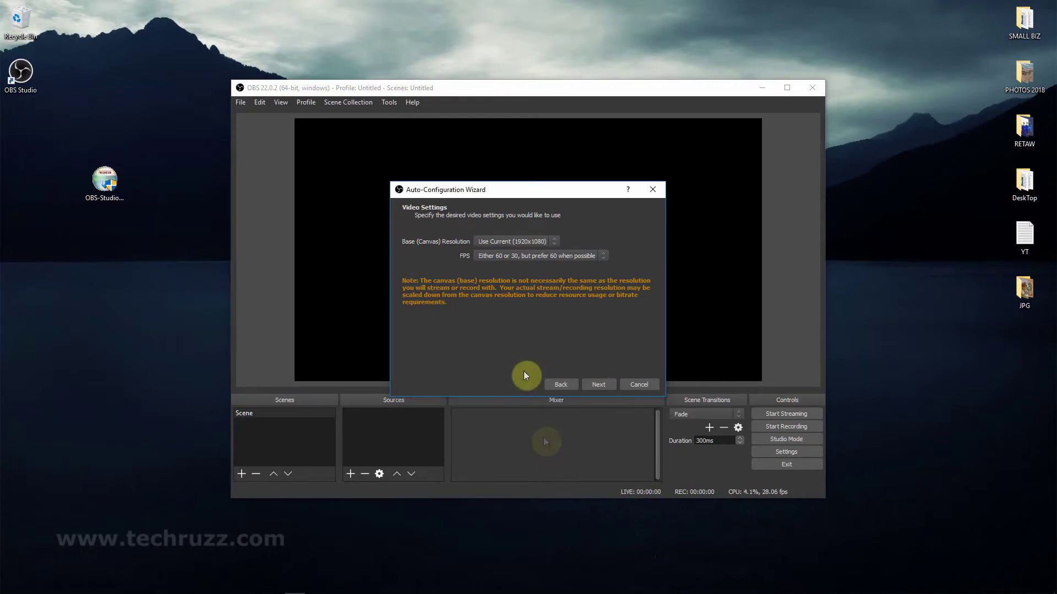
left_click(596, 386)
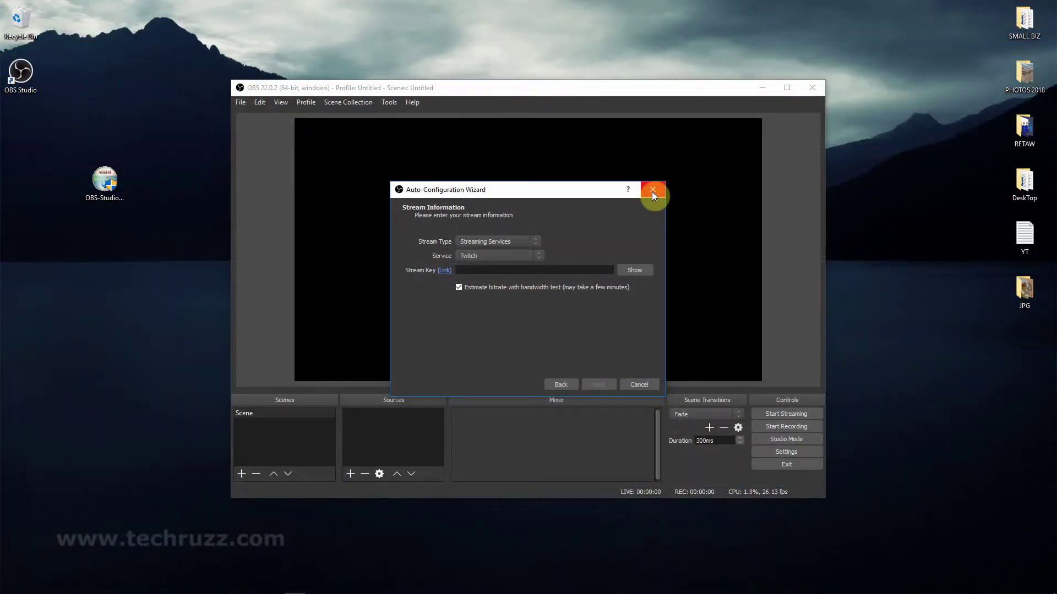
left_click(652, 191)
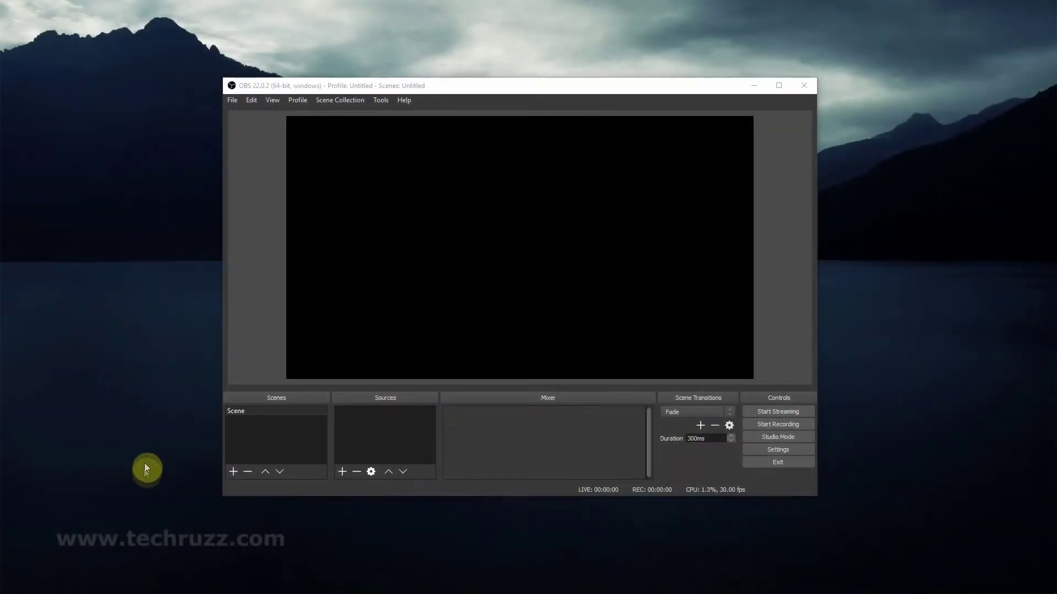
- Add a new scene named Scene 2 and make it the selected scene
left_click(247, 412)
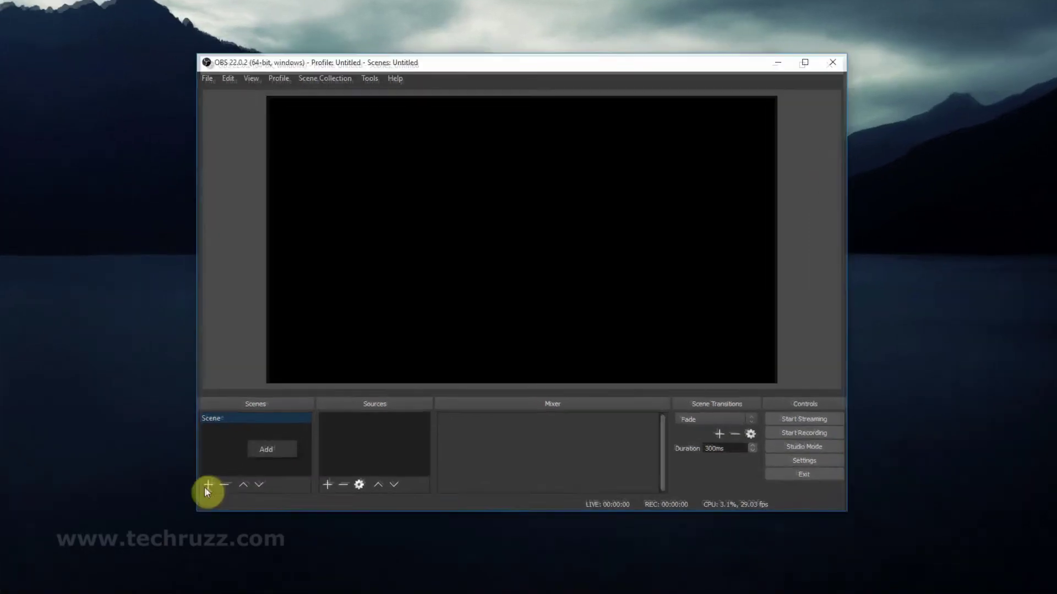
left_click(197, 490)
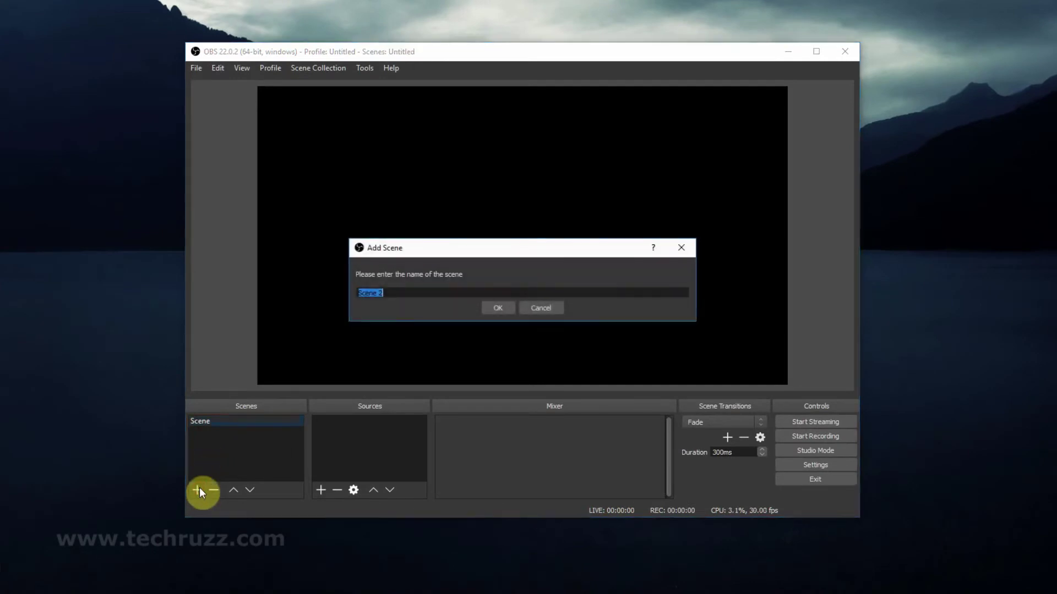
left_click(503, 309)
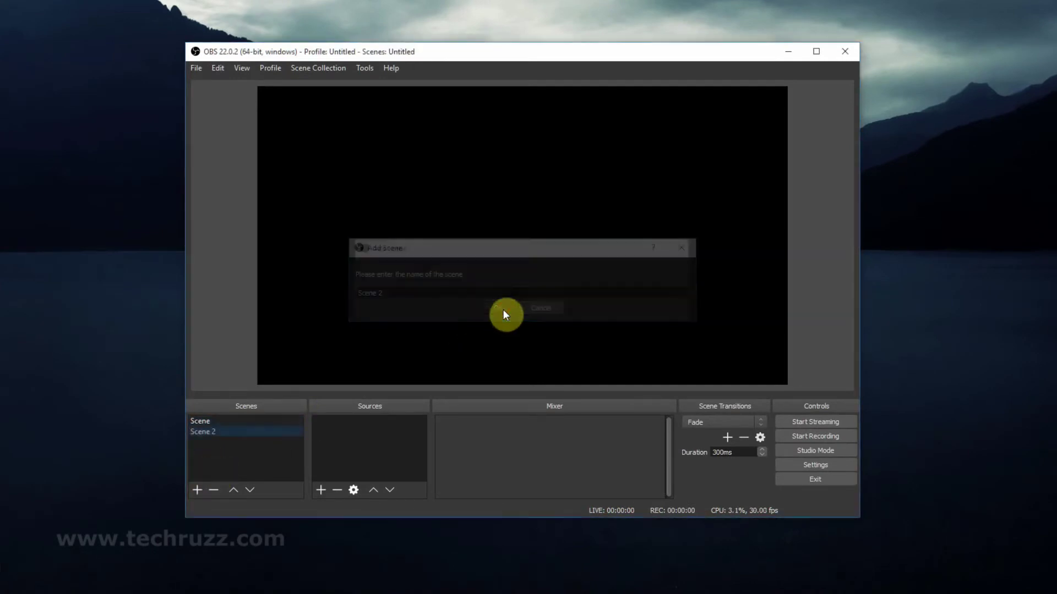
left_click(229, 421)
left_click(226, 430)
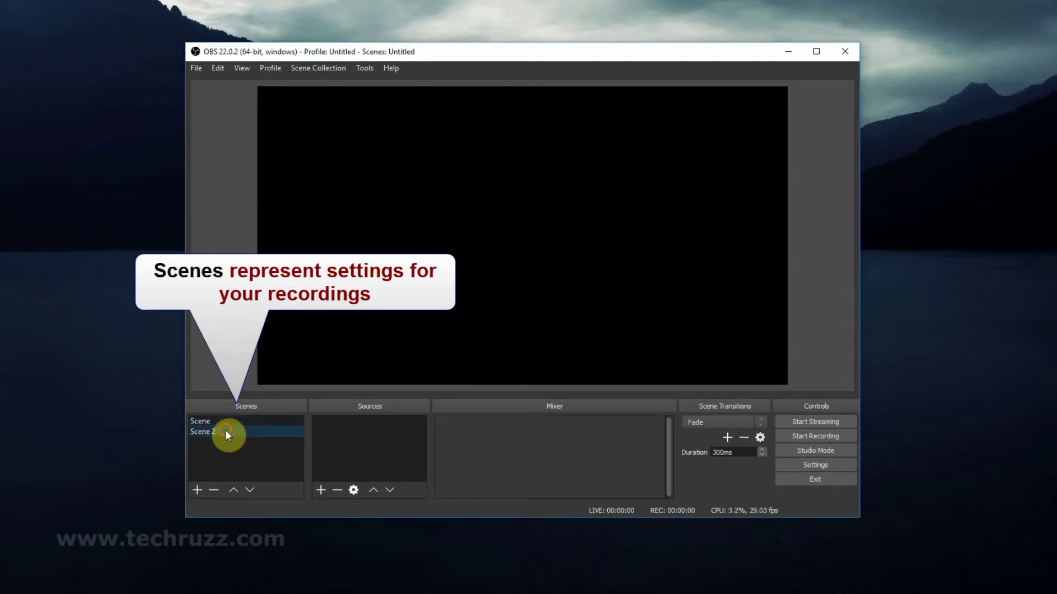
right_click(349, 452)
mouse_move(385, 463)
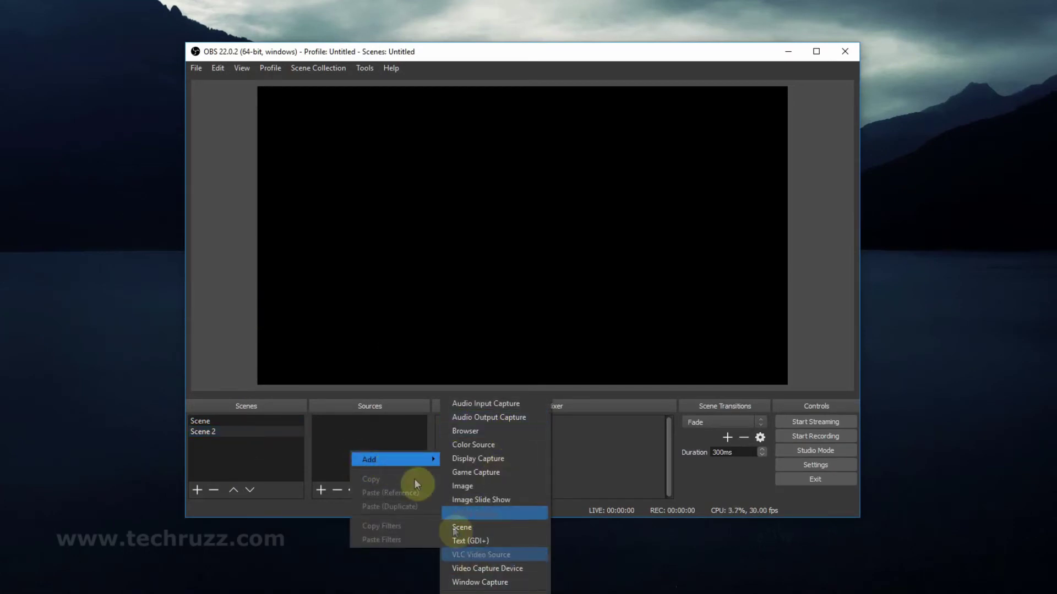
left_click(340, 430)
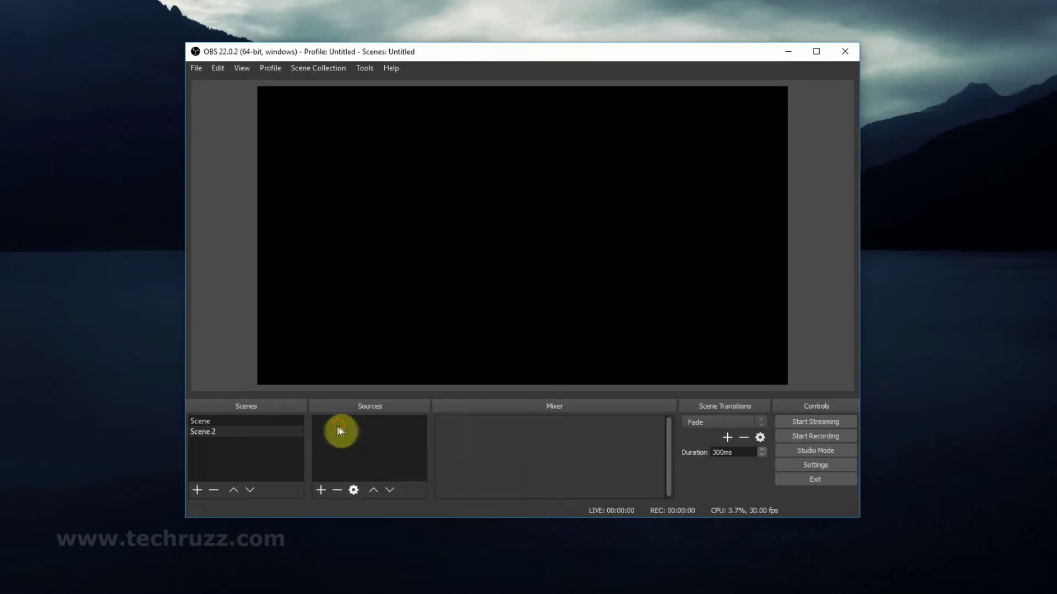
- Add a new Window Capture source to Scene 2 that captures the VLC media player window, keeping the default name
left_click(320, 489)
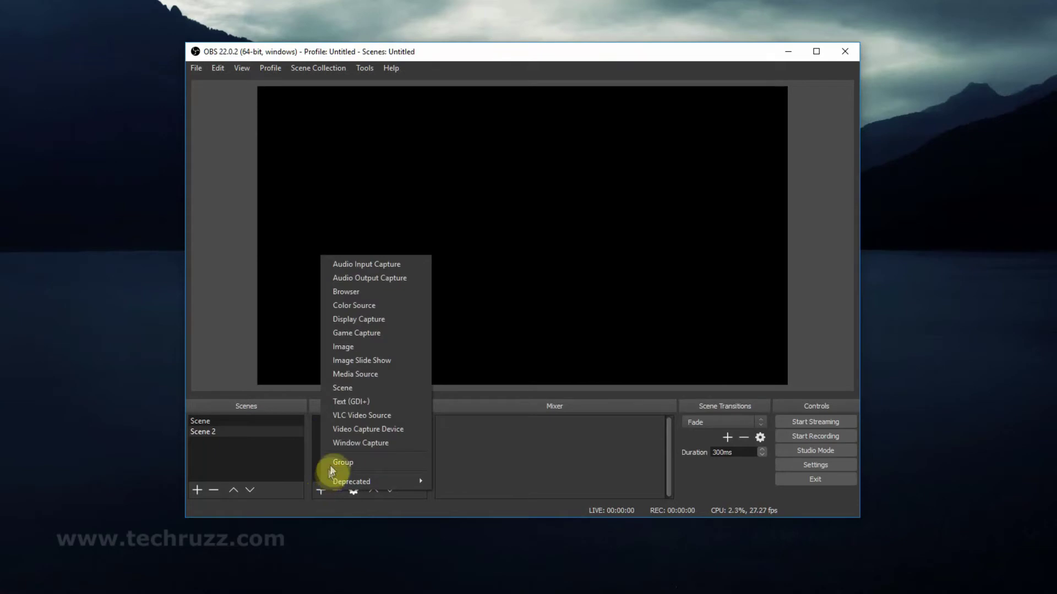
left_click(367, 443)
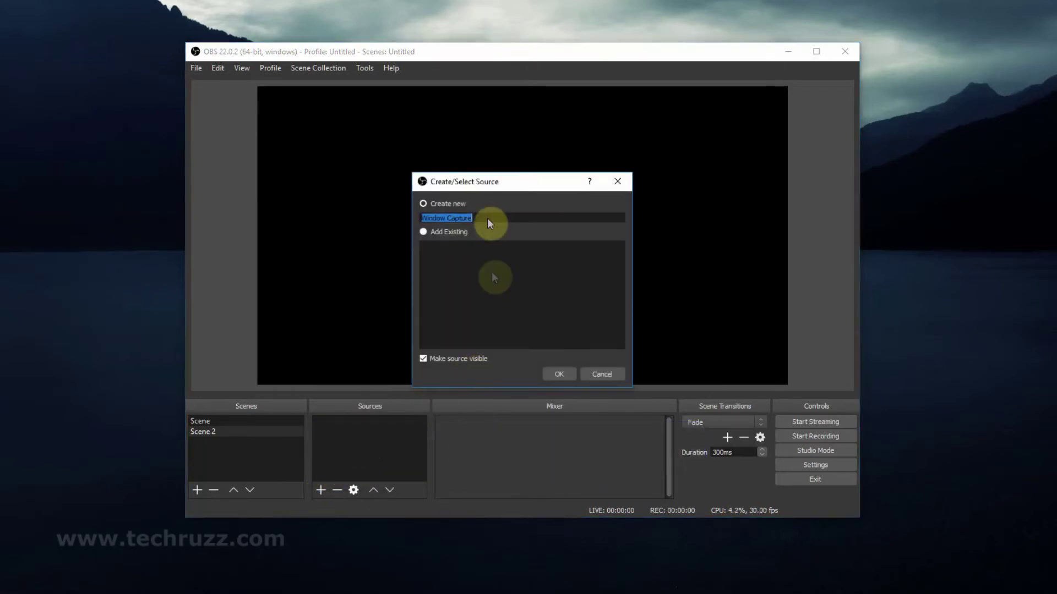
left_click(566, 375)
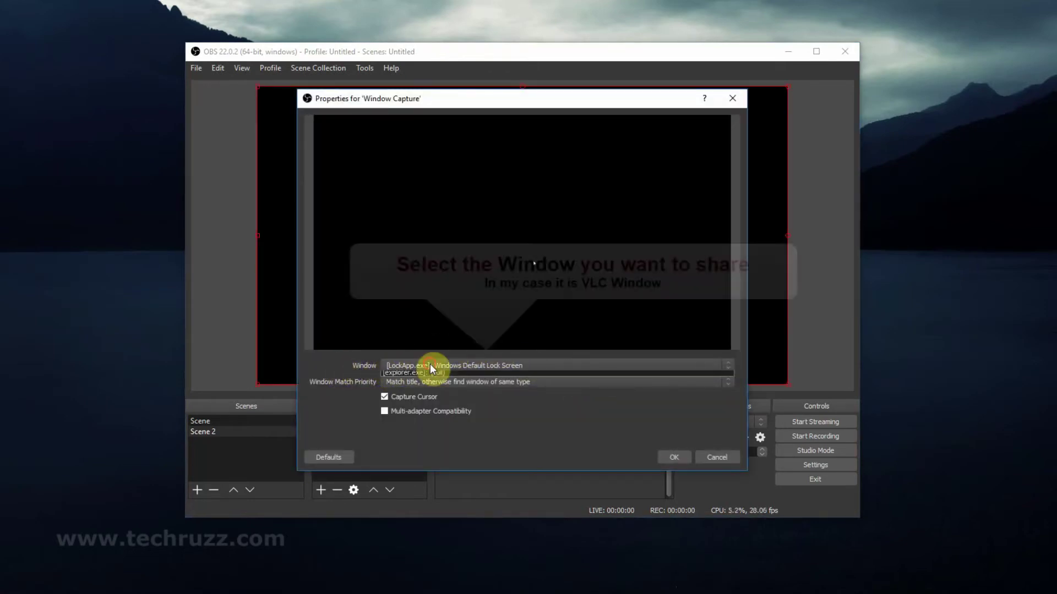
left_click(429, 366)
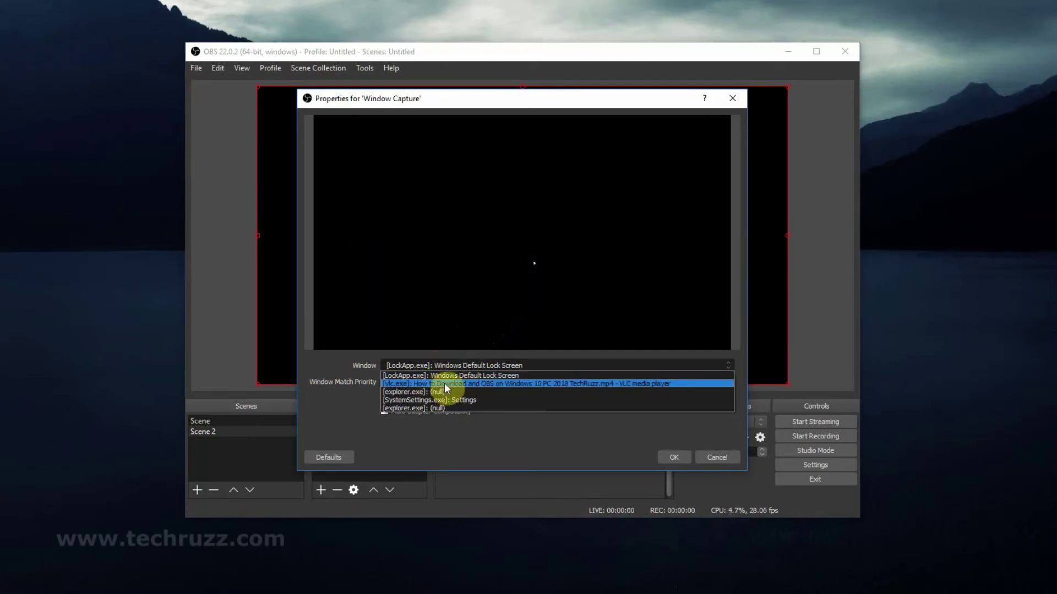
left_click(444, 384)
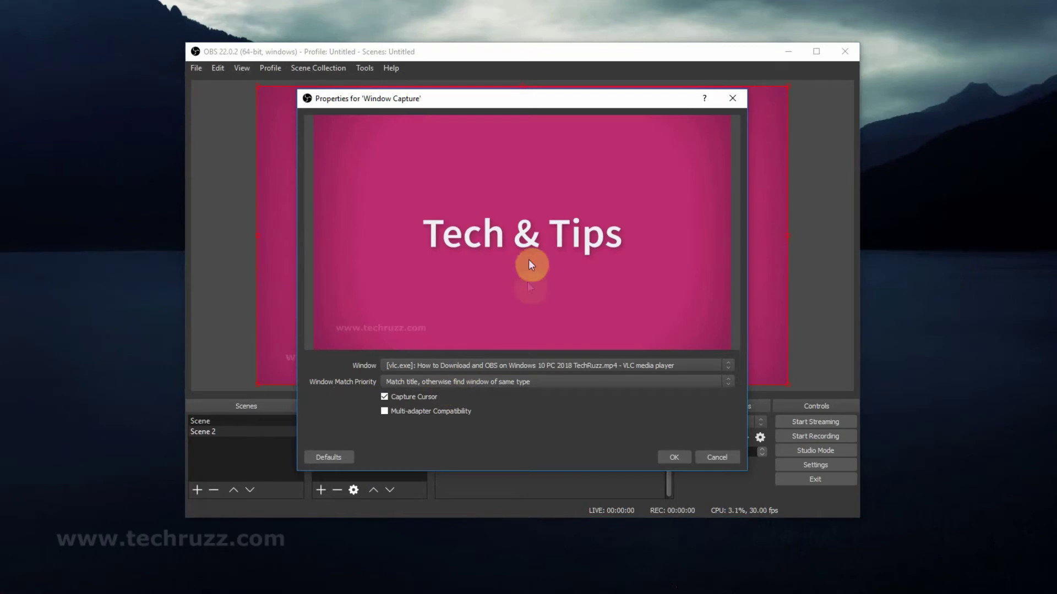
left_click(675, 457)
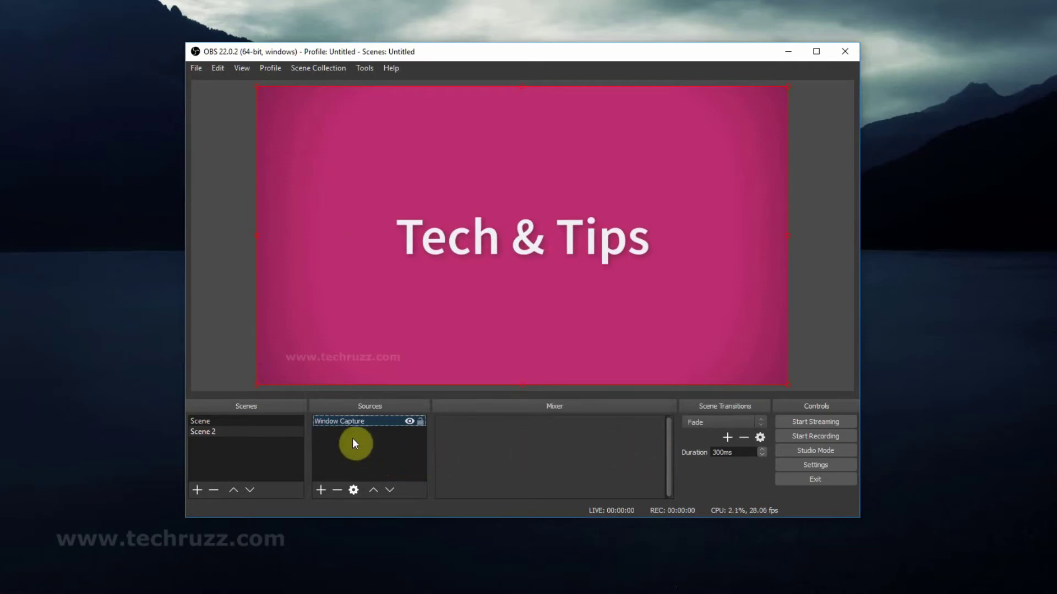
- Add a Video Capture Device source using Dxtory Video 1, and shrink and place it in the lower-right corner of the canvas
left_click(321, 490)
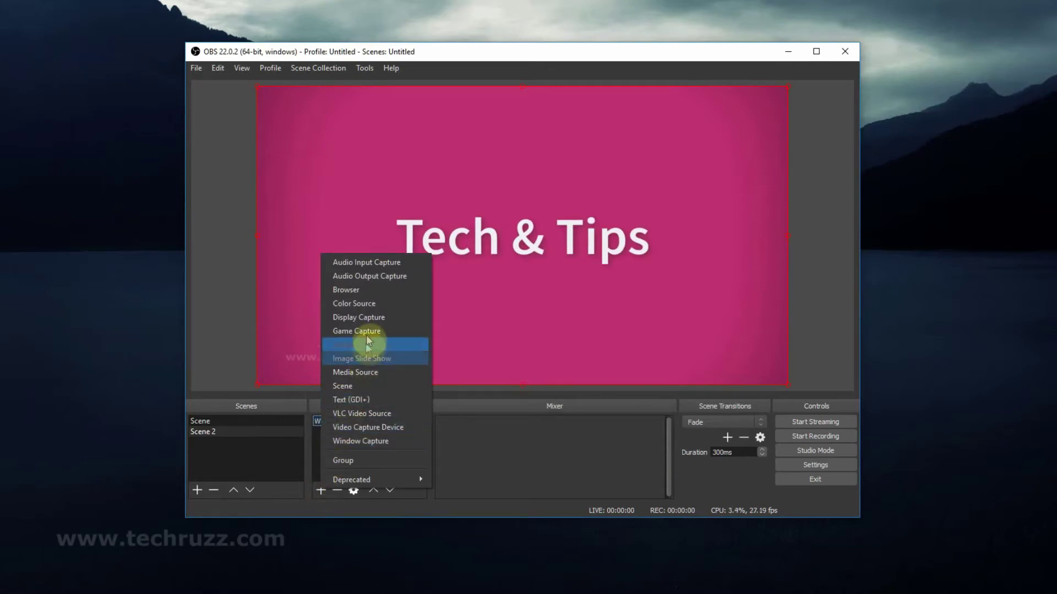
left_click(385, 428)
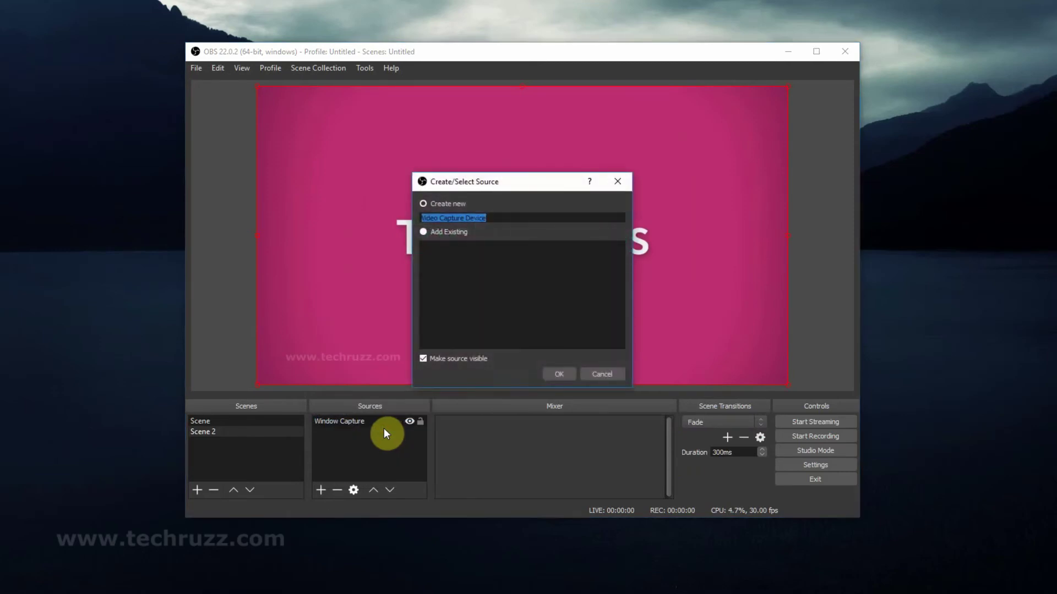
left_click(557, 373)
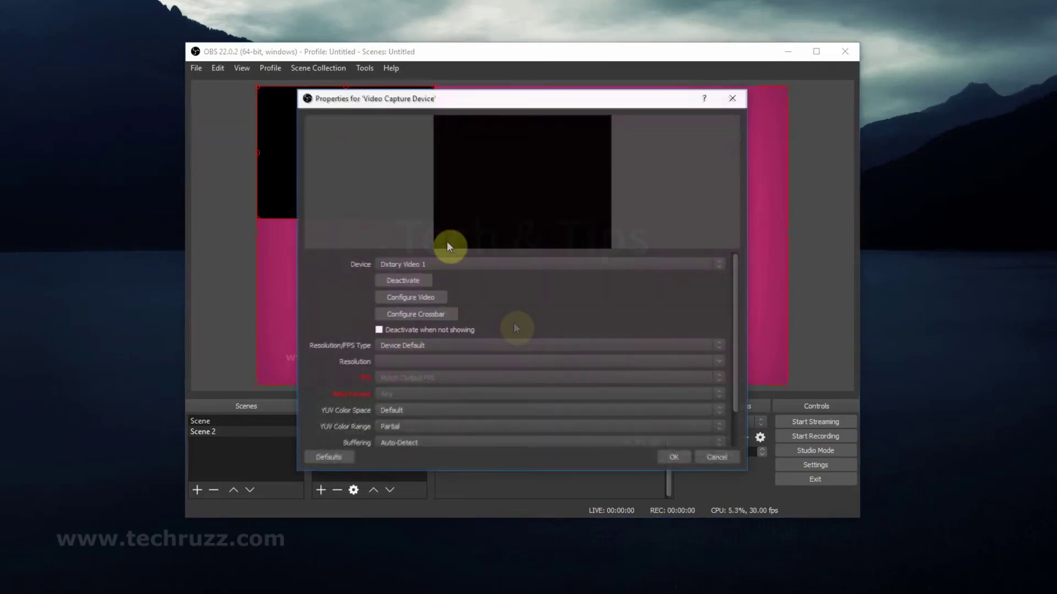
left_click(454, 265)
left_click(455, 267)
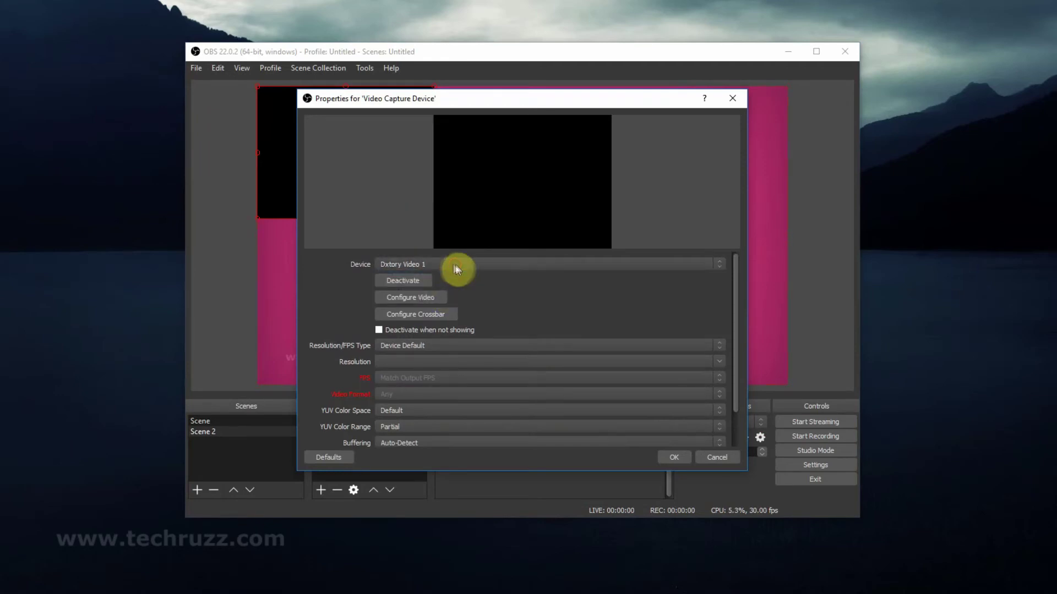
left_click(672, 458)
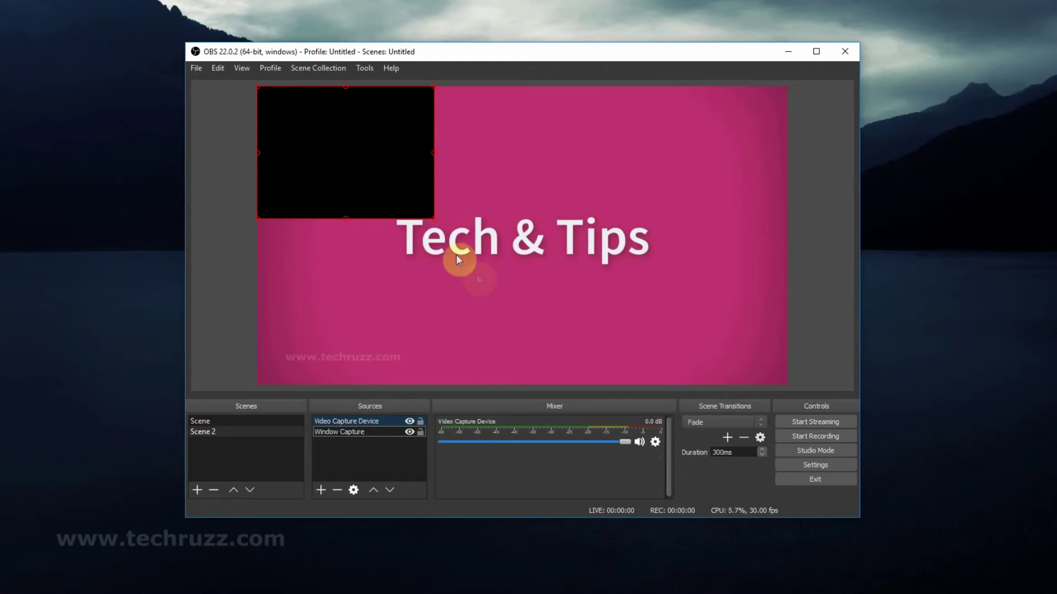
left_click_drag(435, 220, 366, 168)
left_click_drag(291, 116, 692, 324)
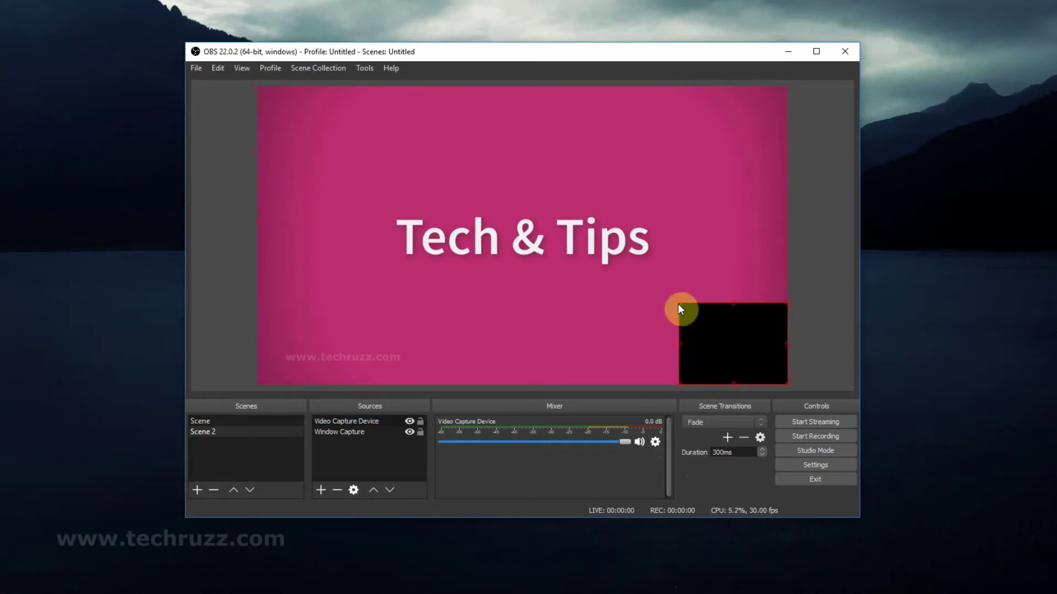
- Add an Audio Output Capture source under its default name, with the device set to Default
left_click(321, 488)
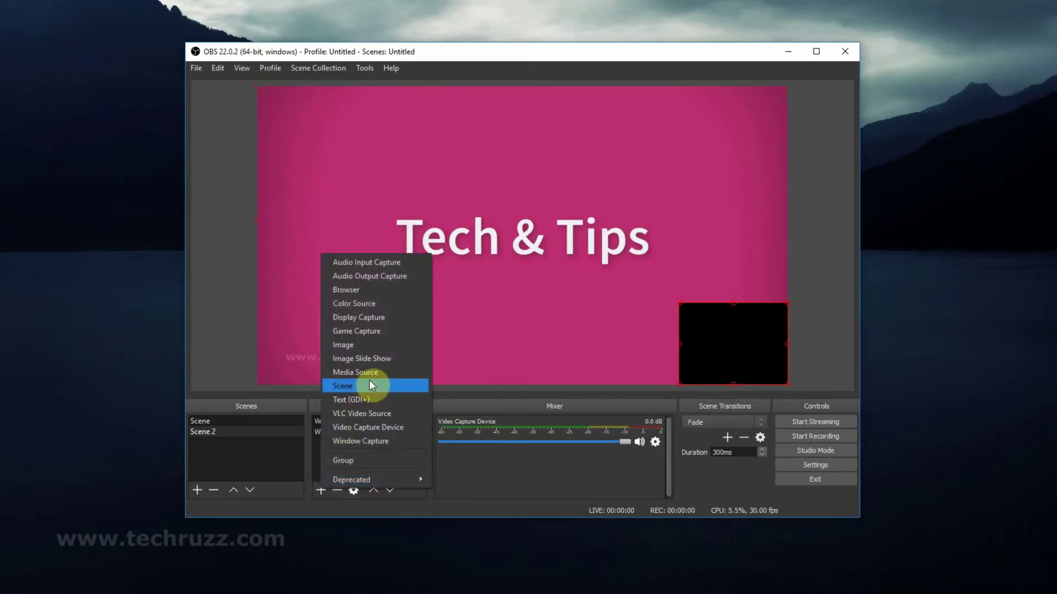
left_click(376, 275)
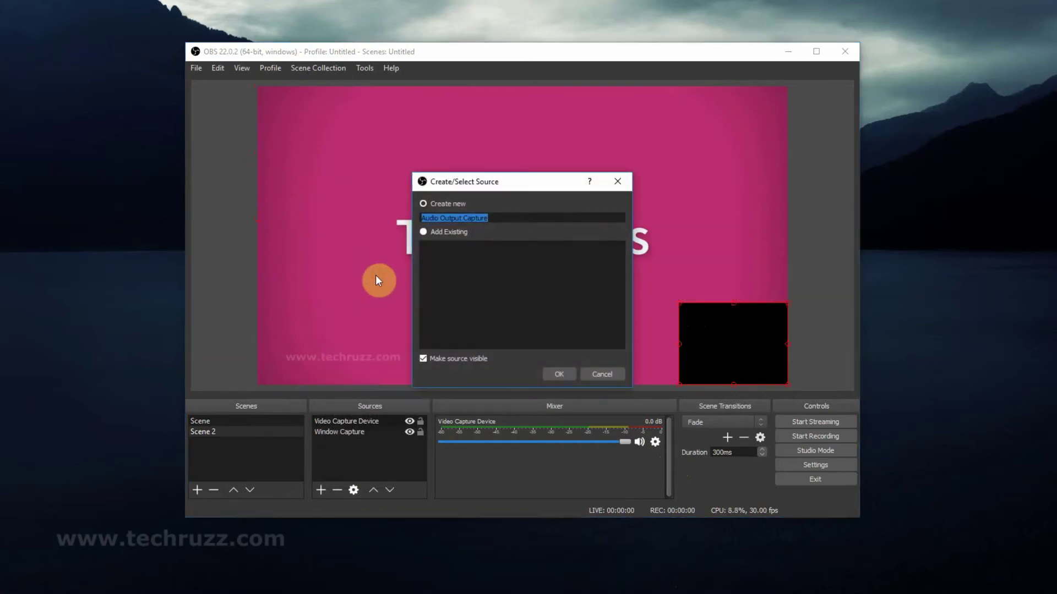
left_click(559, 374)
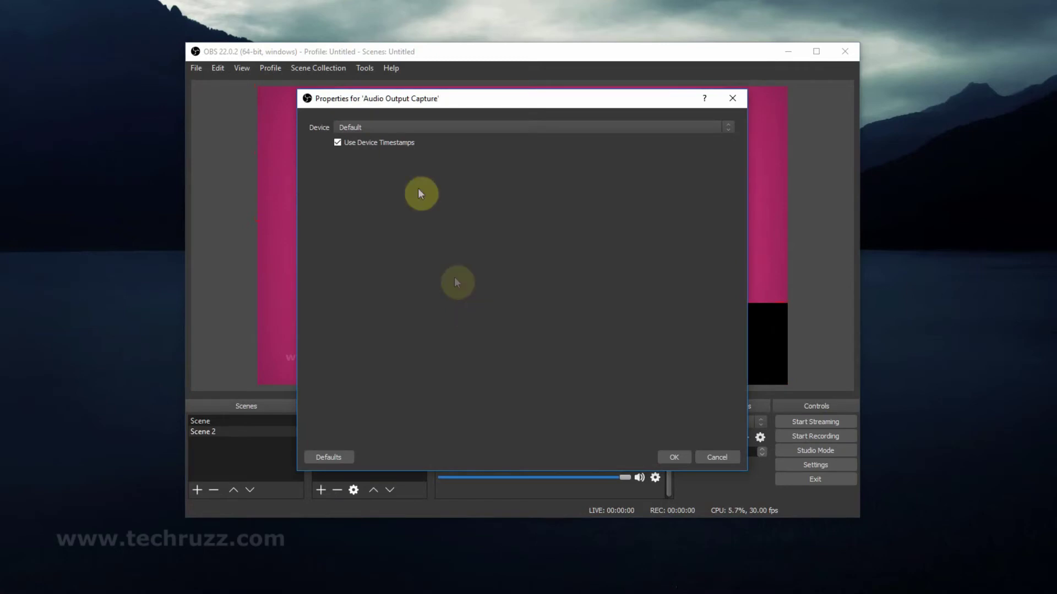
left_click(395, 130)
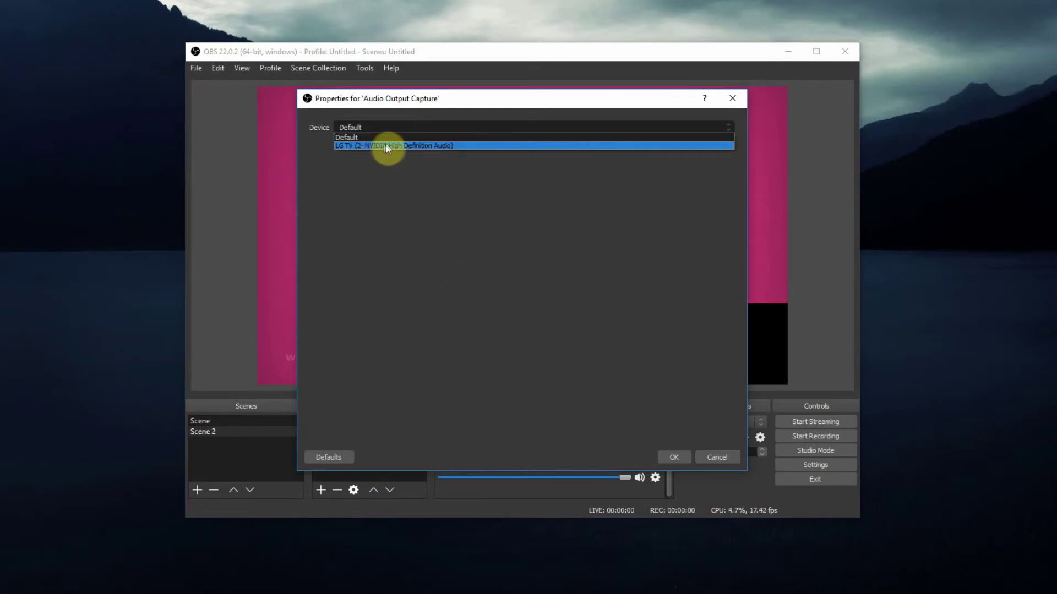
left_click(385, 143)
left_click(461, 126)
left_click(397, 135)
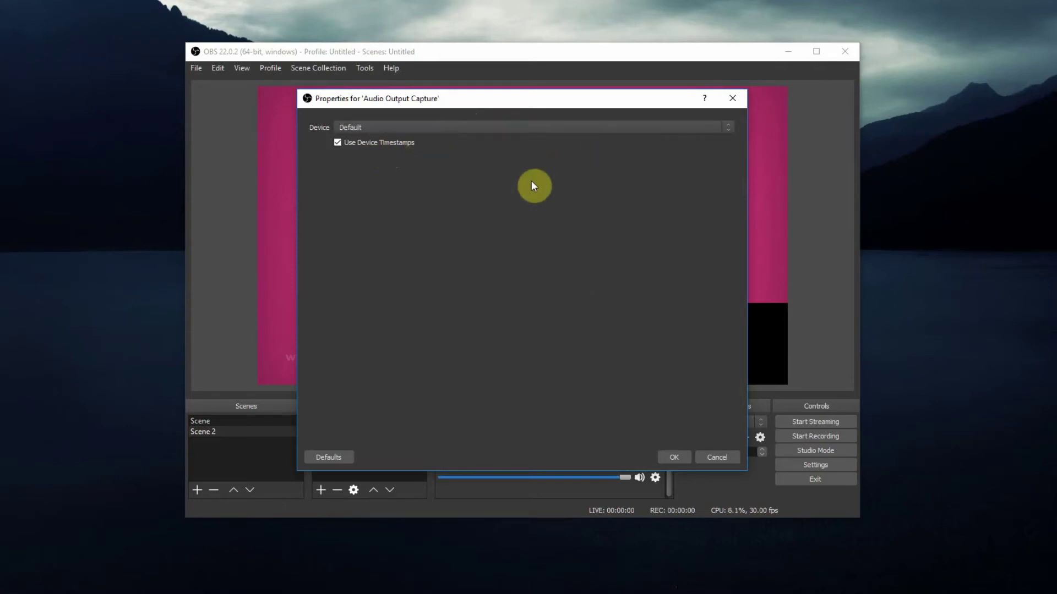
left_click(676, 458)
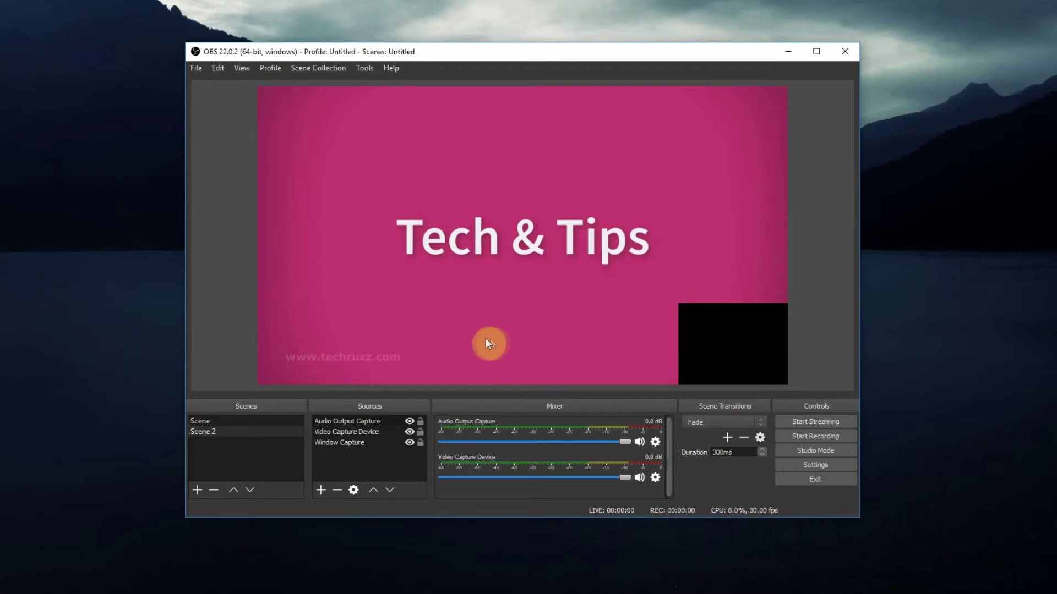
- Add an Audio Input Capture source for microphone sound under its default name, and close its properties without choosing a device
left_click(320, 489)
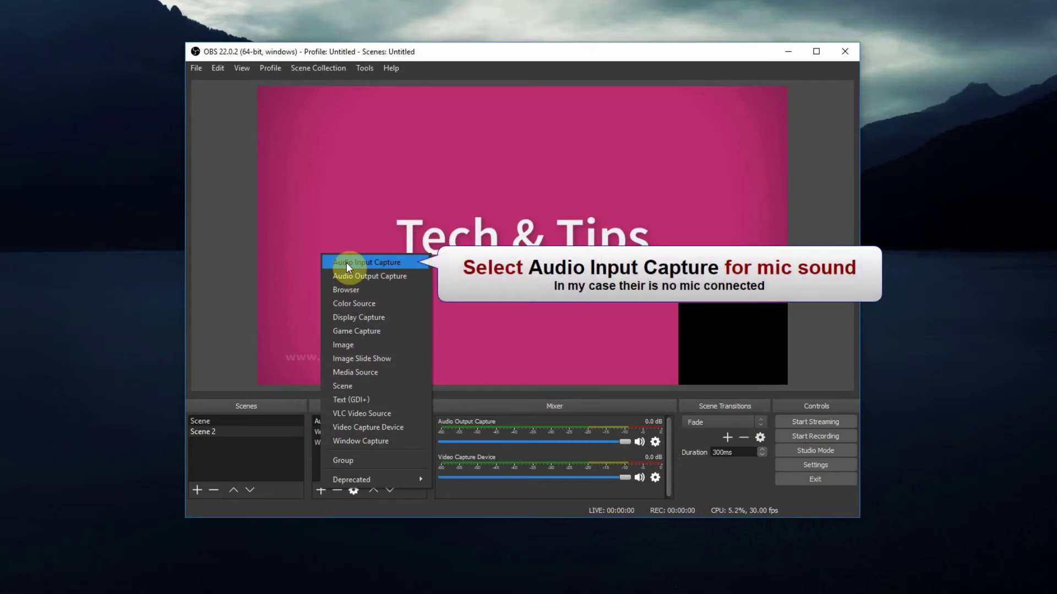
left_click(376, 262)
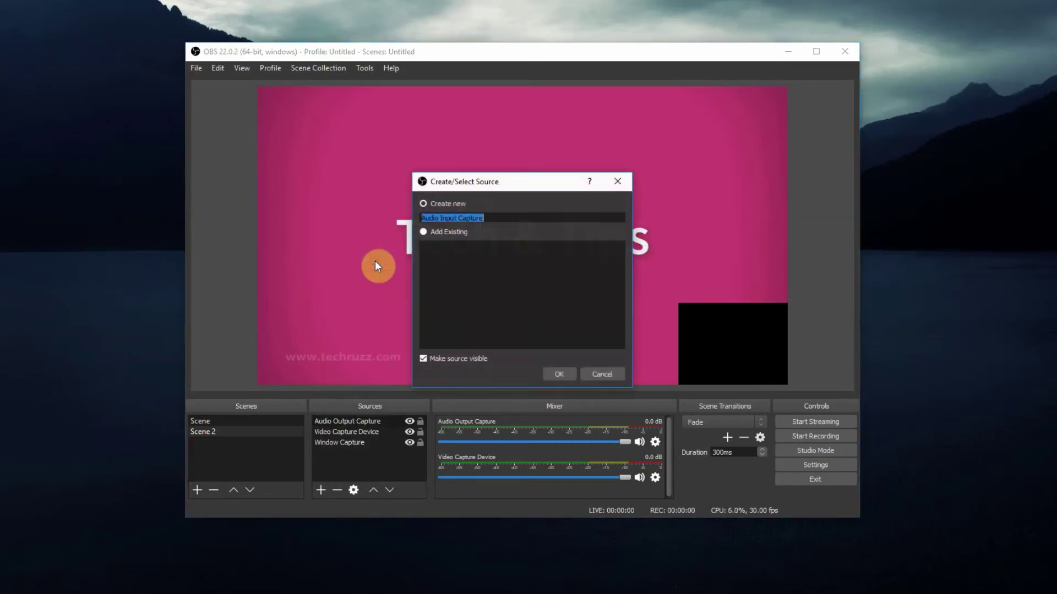
left_click(558, 374)
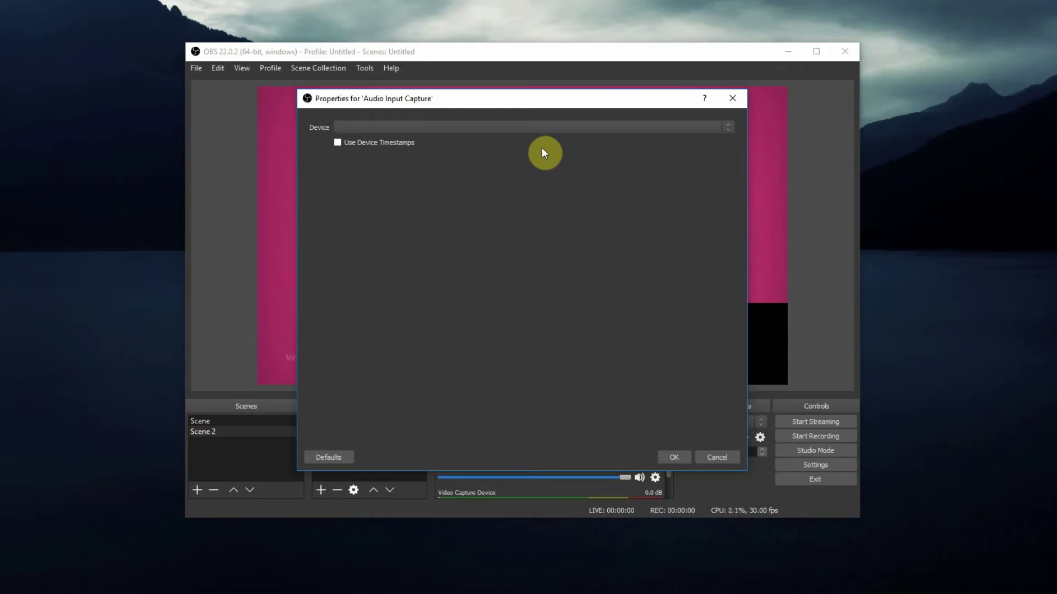
left_click(733, 98)
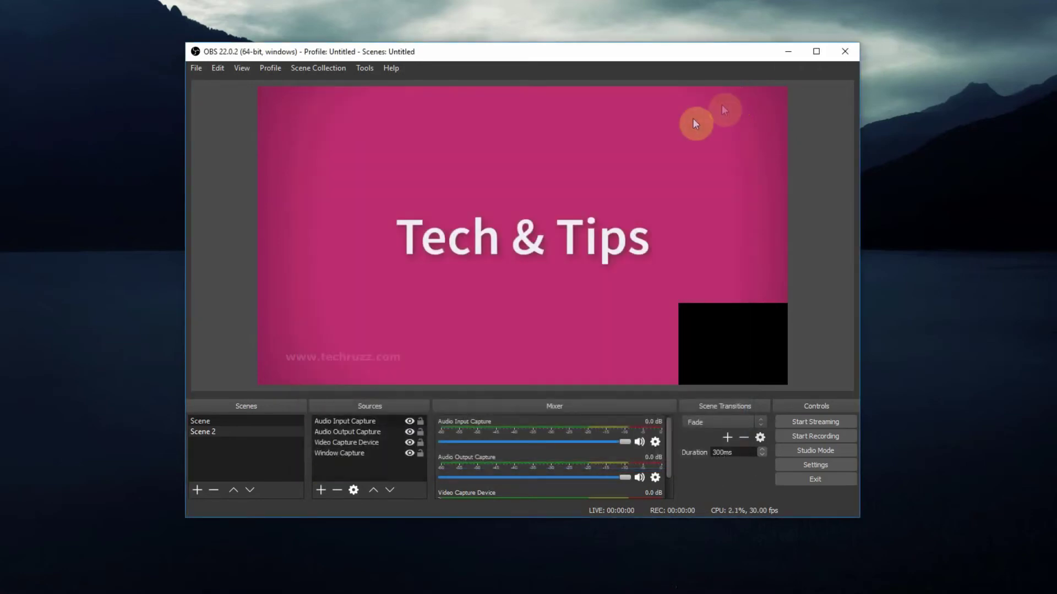